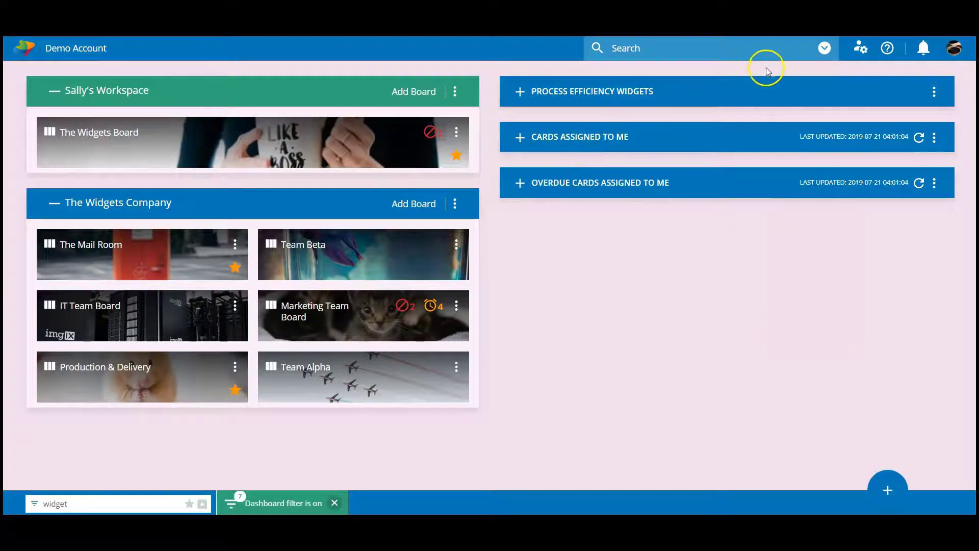
# Step: Open the business rules in the administration panel and start adding a new rule
pyautogui.click(859, 46)
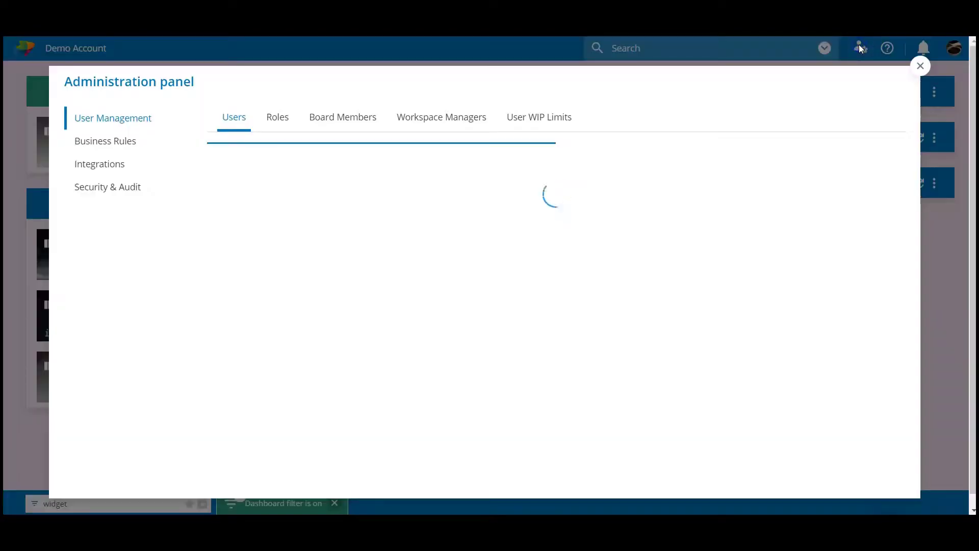
pyautogui.click(116, 141)
pyautogui.click(866, 148)
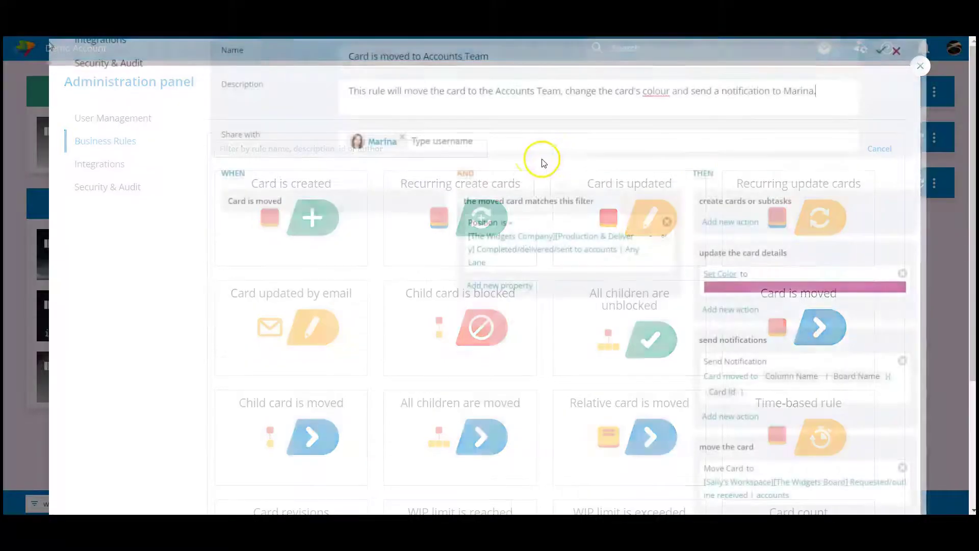
# Step: Review the conditions and actions of the Card is moved to Accounts Team rule and save it
pyautogui.scroll(-4, 357, 268)
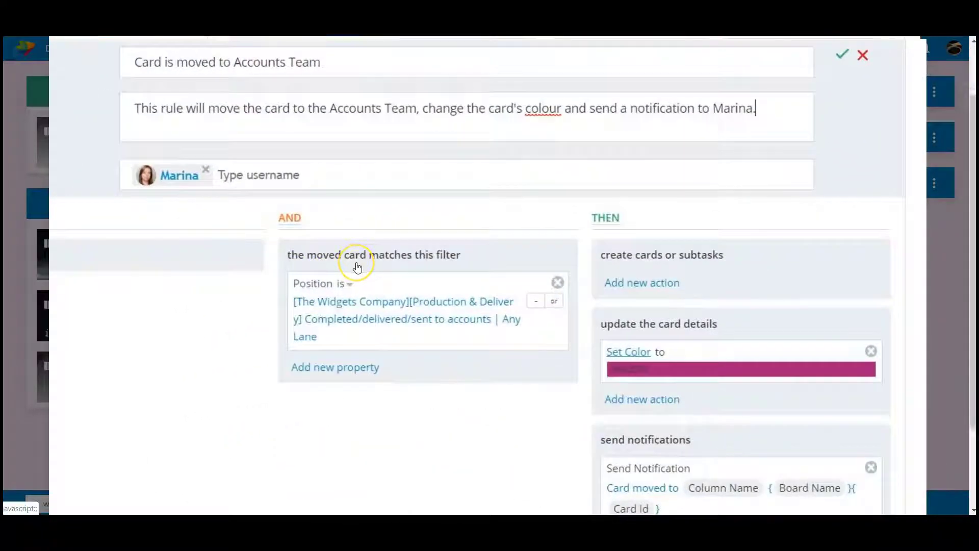
pyautogui.scroll(4, 358, 267)
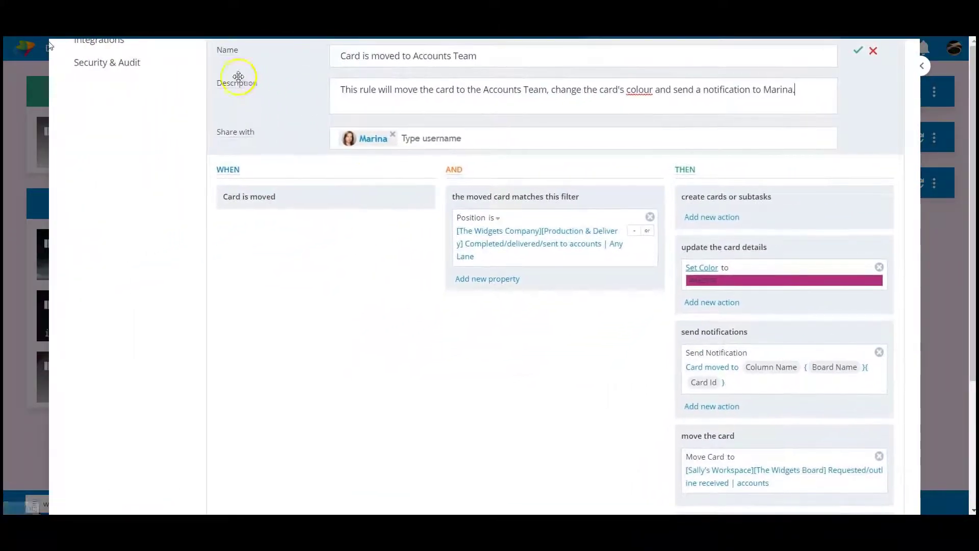
pyautogui.click(857, 161)
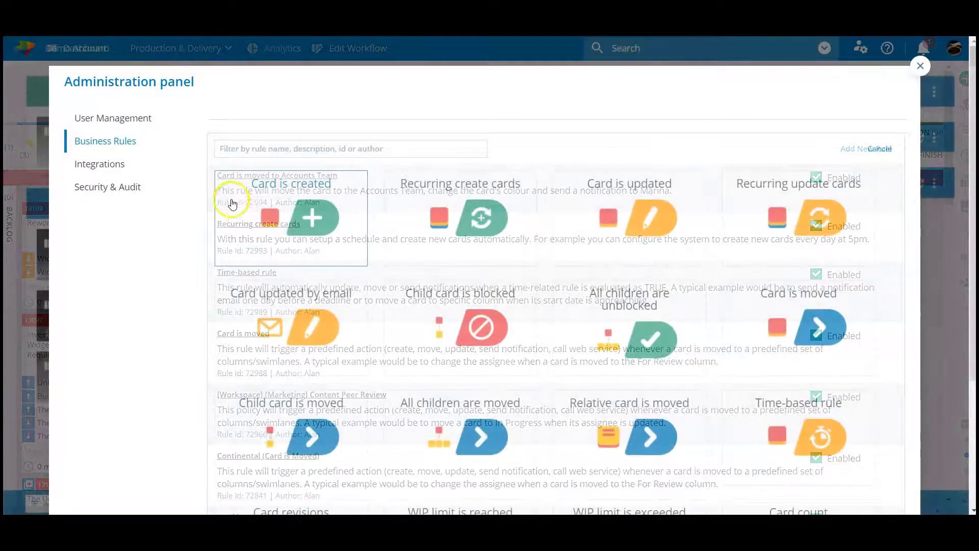
# Step: Set the Card is moved rule's position filter to the Completed/delivered/sent to accounts column, any lane, on the Production & Delivery board
pyautogui.scroll(-2, 204, 128)
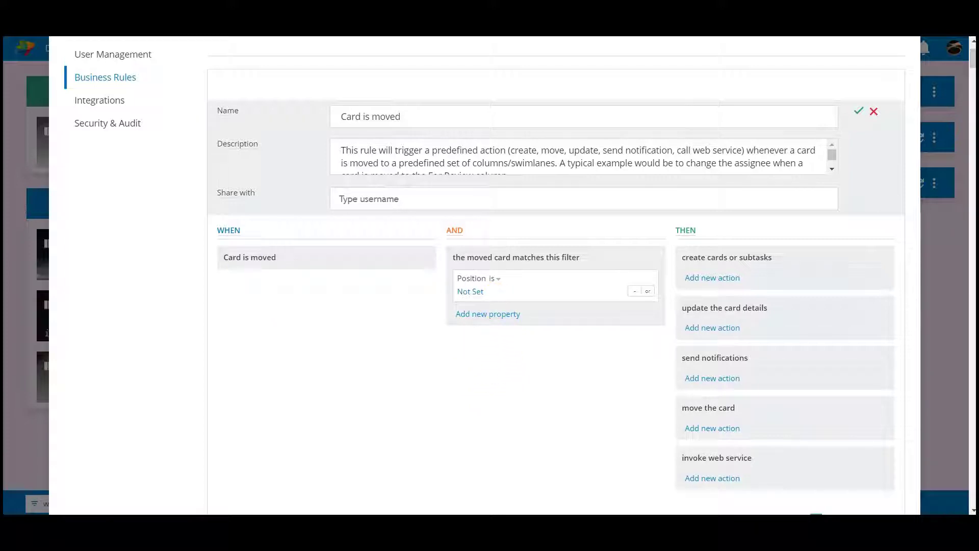
pyautogui.click(470, 292)
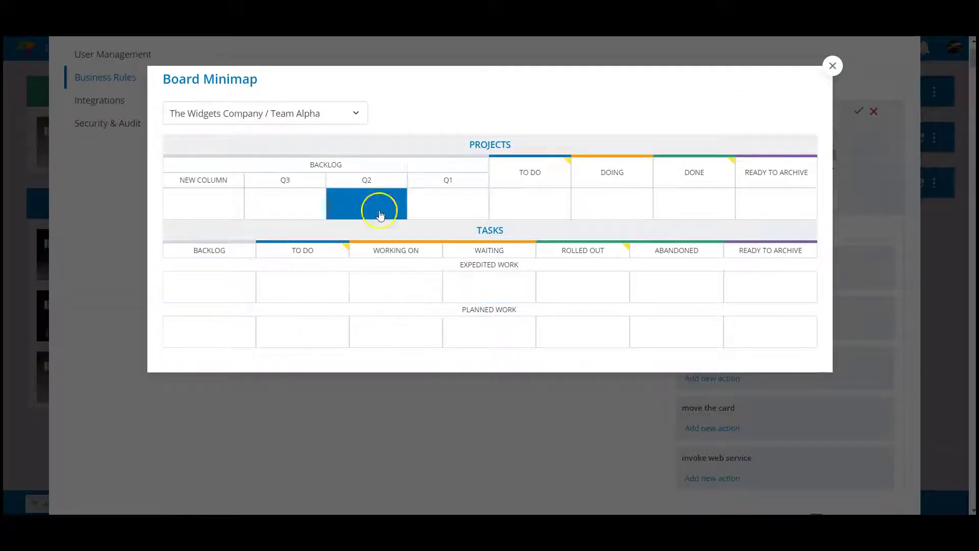
pyautogui.click(358, 117)
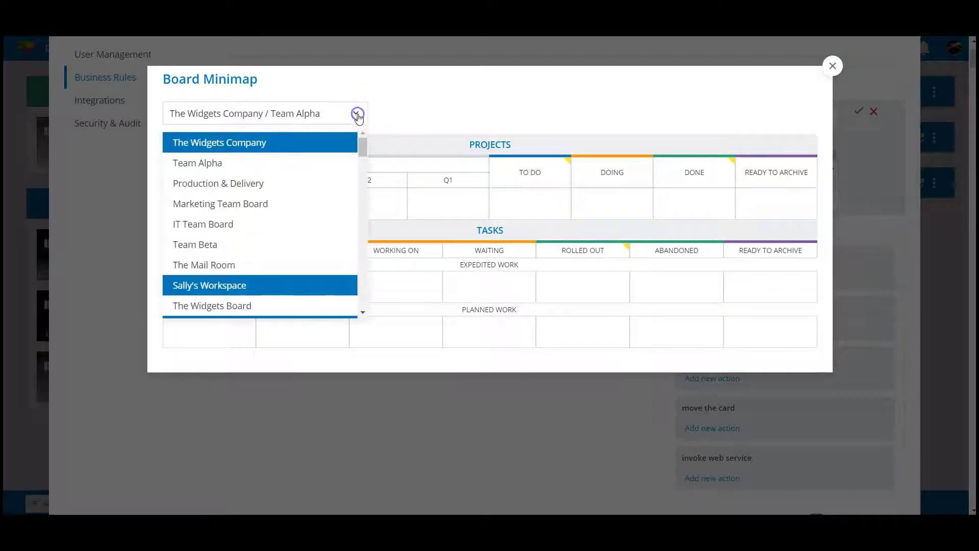
pyautogui.click(295, 203)
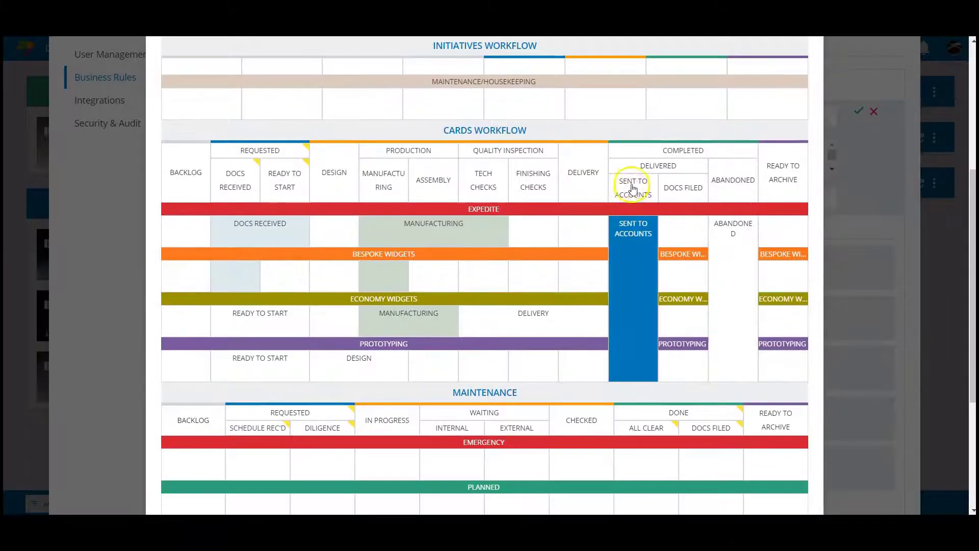
pyautogui.click(629, 183)
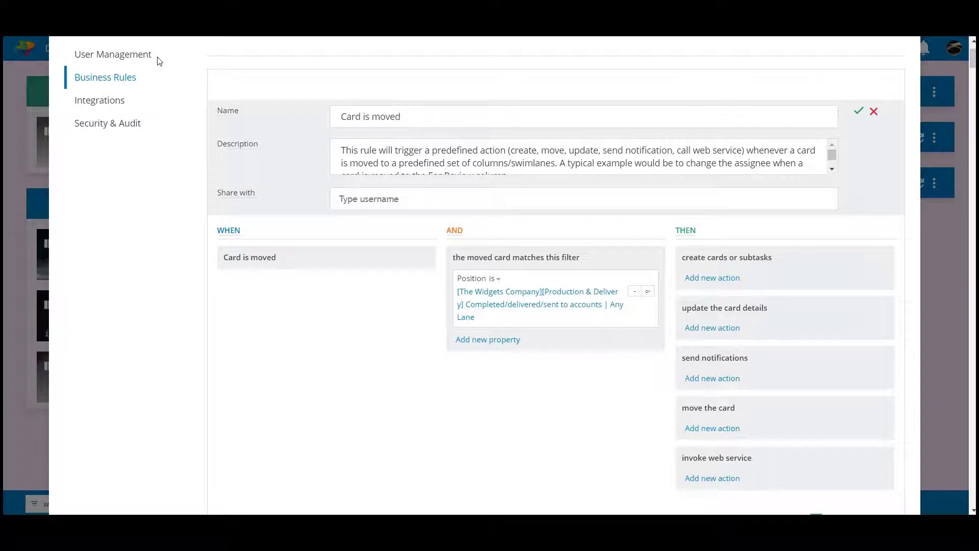
# Step: Add a Set Color action to the rule's card updates and choose magenta as the card color
pyautogui.click(712, 327)
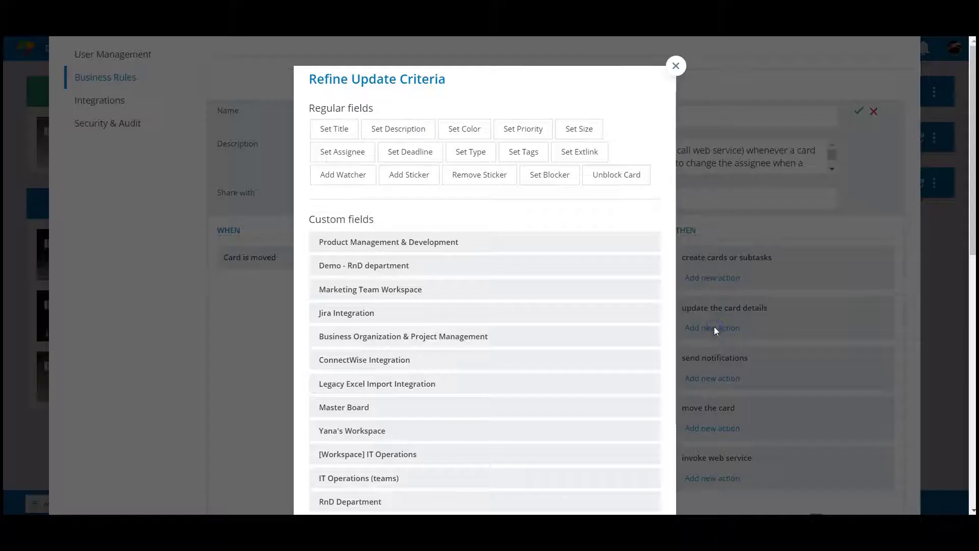
pyautogui.click(455, 131)
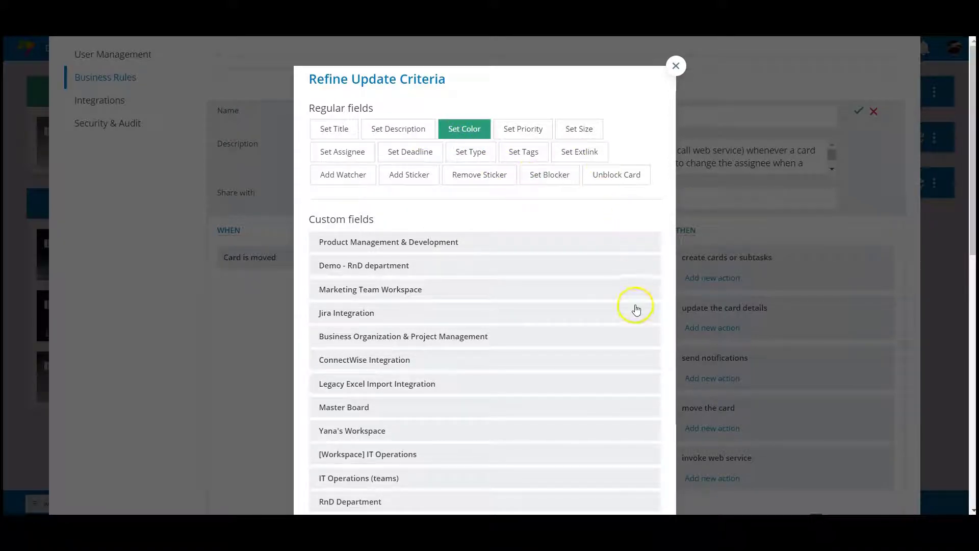
pyautogui.scroll(-15, 636, 308)
pyautogui.click(642, 459)
pyautogui.click(745, 341)
pyautogui.click(853, 370)
pyautogui.click(725, 408)
# Step: Add a move action sending the card to The Widgets Board, Requested/outline received column, accounts lane
pyautogui.click(729, 463)
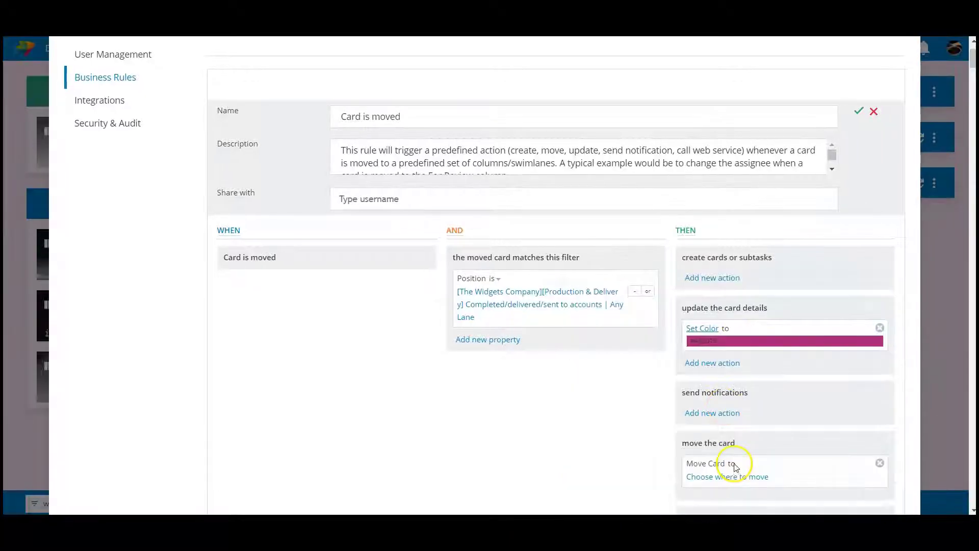
pyautogui.click(733, 475)
pyautogui.click(262, 404)
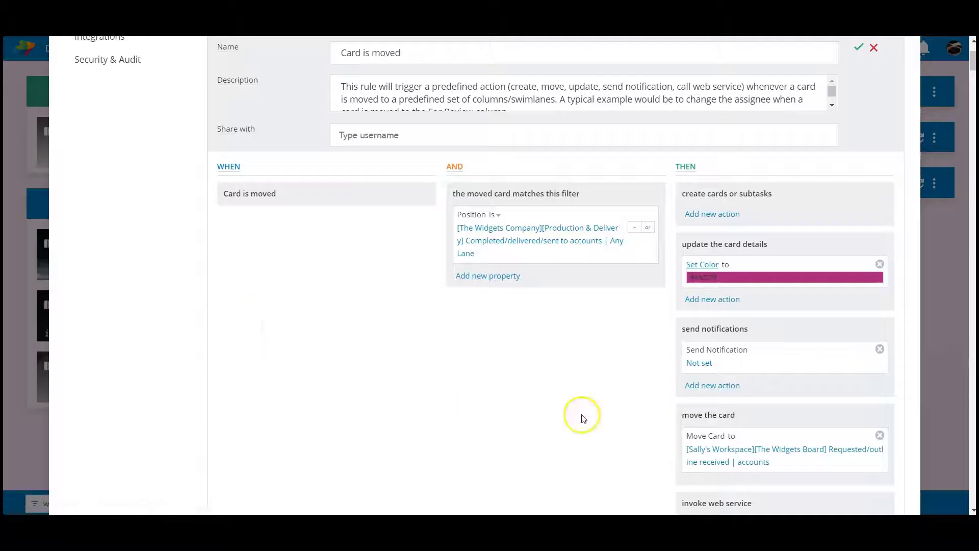
# Step: Add the intended internal user as the rule notification's recipient and save the message
pyautogui.click(698, 363)
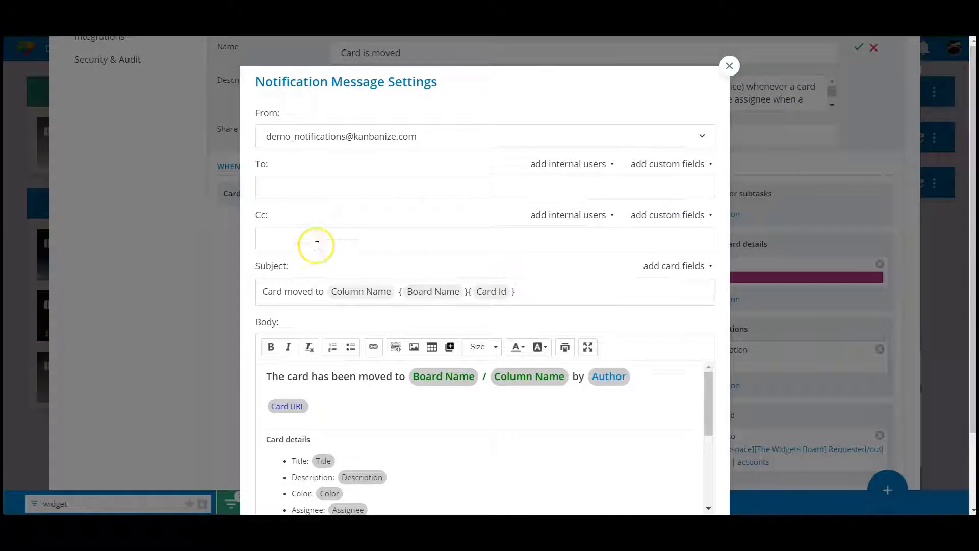
pyautogui.click(563, 173)
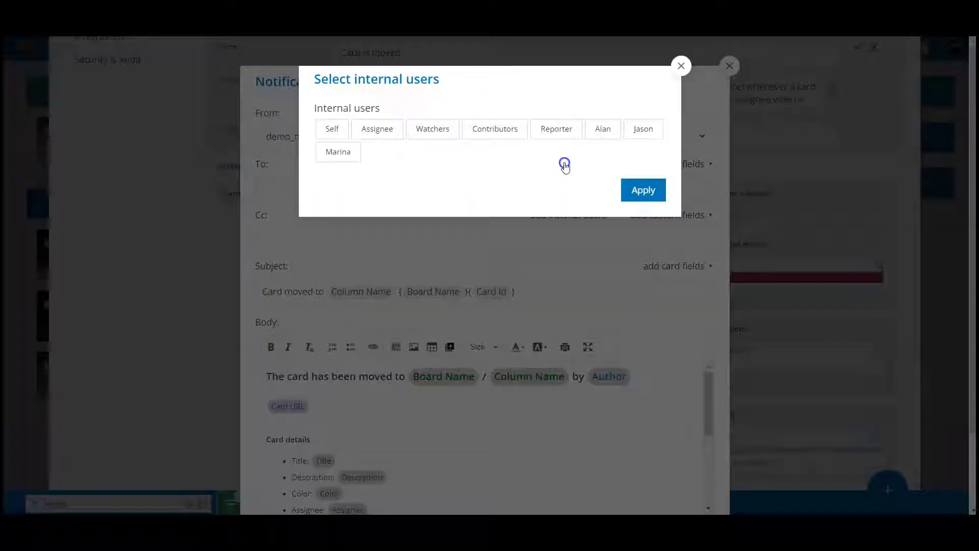
pyautogui.click(339, 151)
pyautogui.click(642, 188)
pyautogui.scroll(-3, 538, 242)
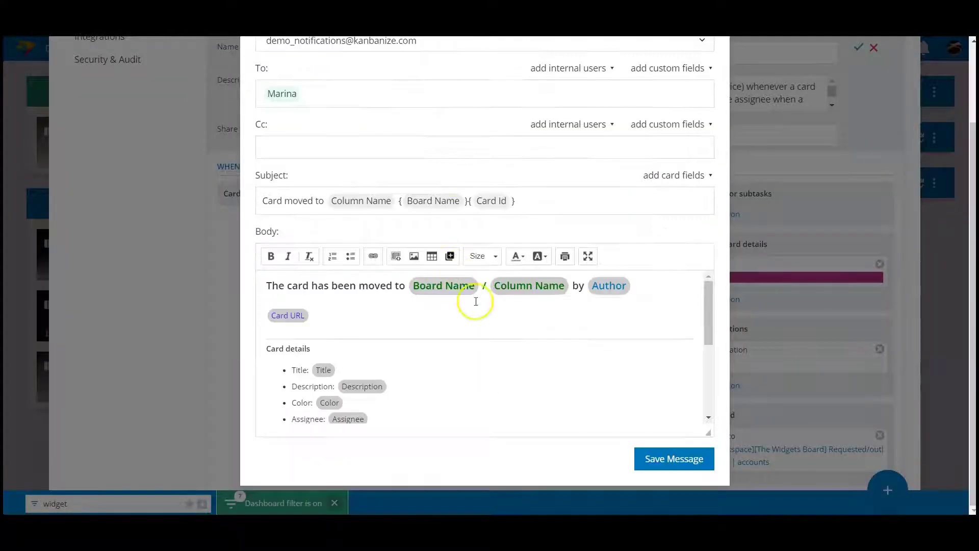
pyautogui.click(671, 457)
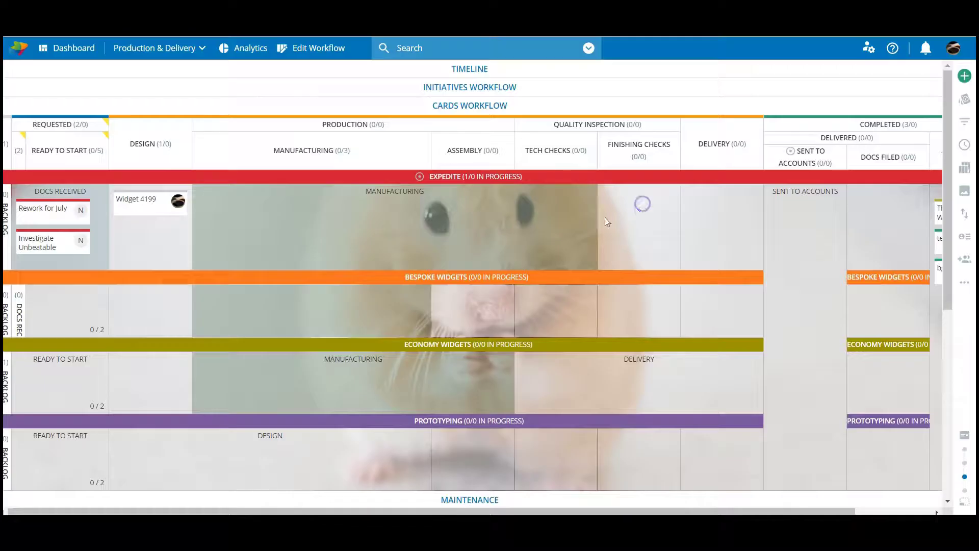
# Step: Move the Widget 4199 card from Design to Finishing Checks and on to Sent to Accounts
pyautogui.moveTo(149, 200); pyautogui.dragTo(637, 246)
pyautogui.moveTo(636, 205); pyautogui.dragTo(807, 247)
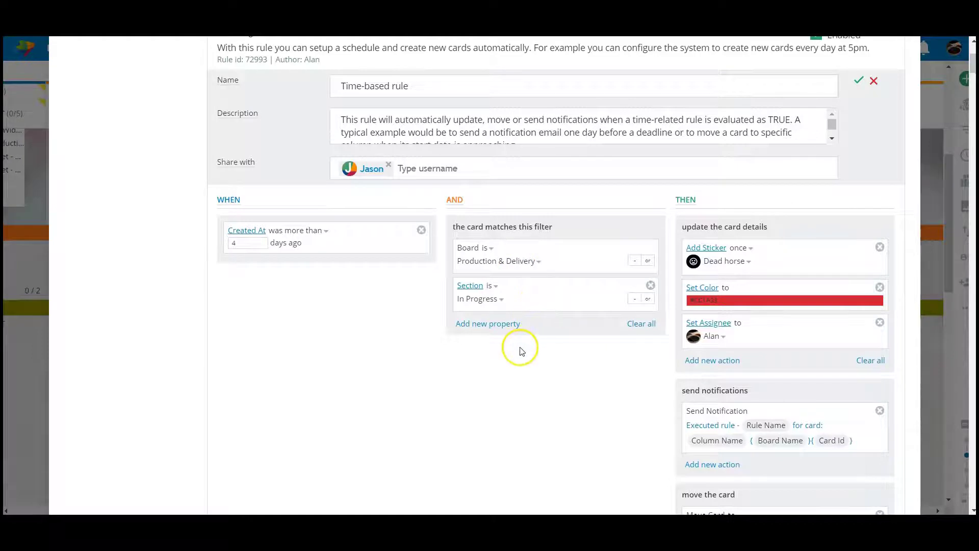
# Step: Choose In Progress for the time-based rule's Section filter, review the rule's actions, and save it
pyautogui.click(481, 304)
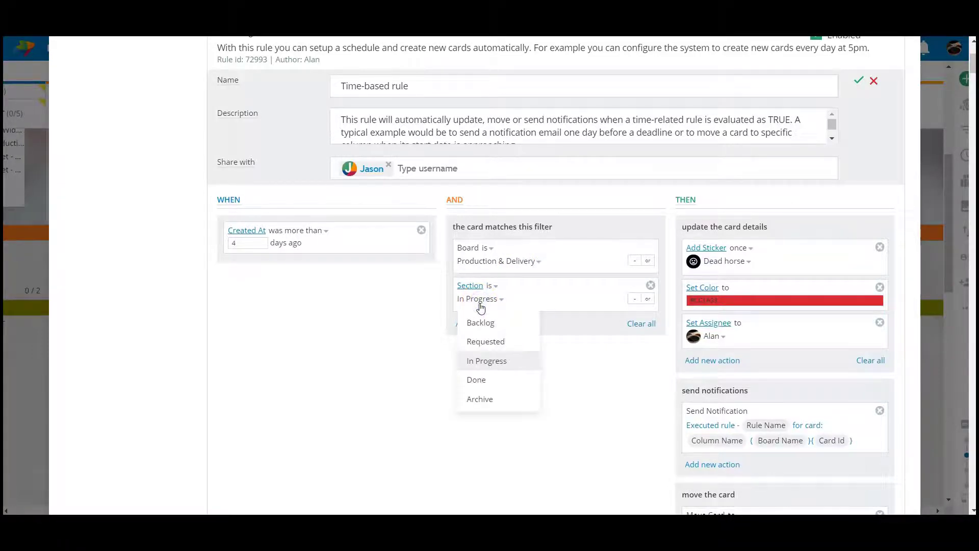
pyautogui.click(479, 361)
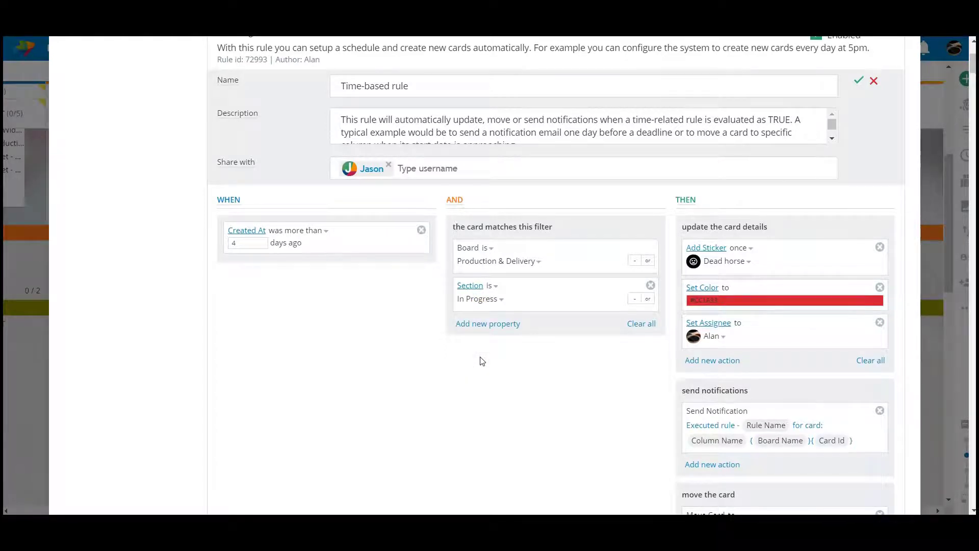
pyautogui.click(544, 374)
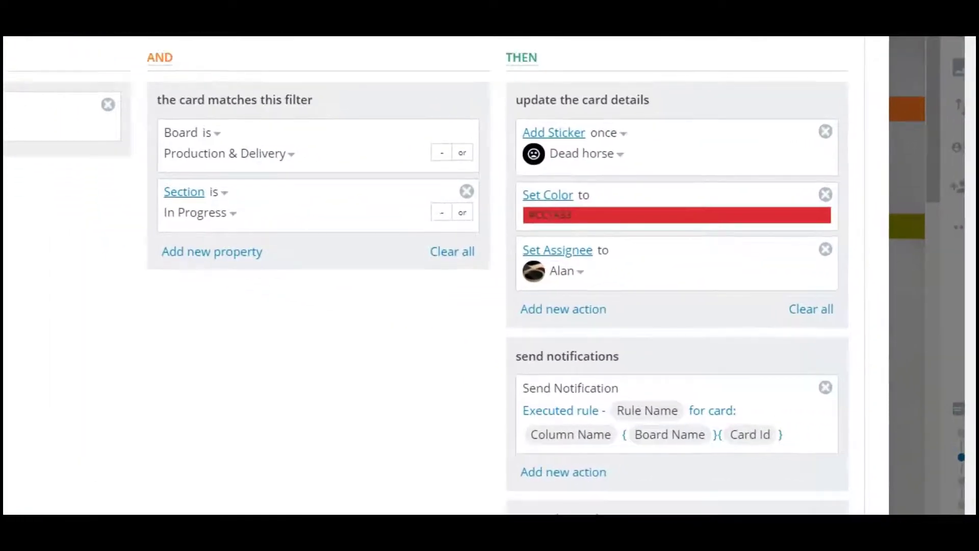
pyautogui.click(796, 268)
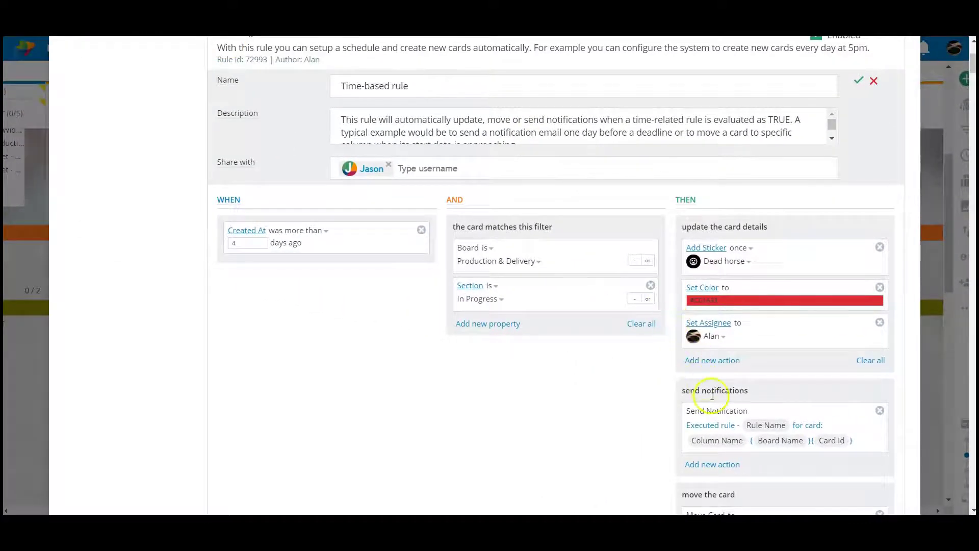
pyautogui.scroll(-3, 691, 422)
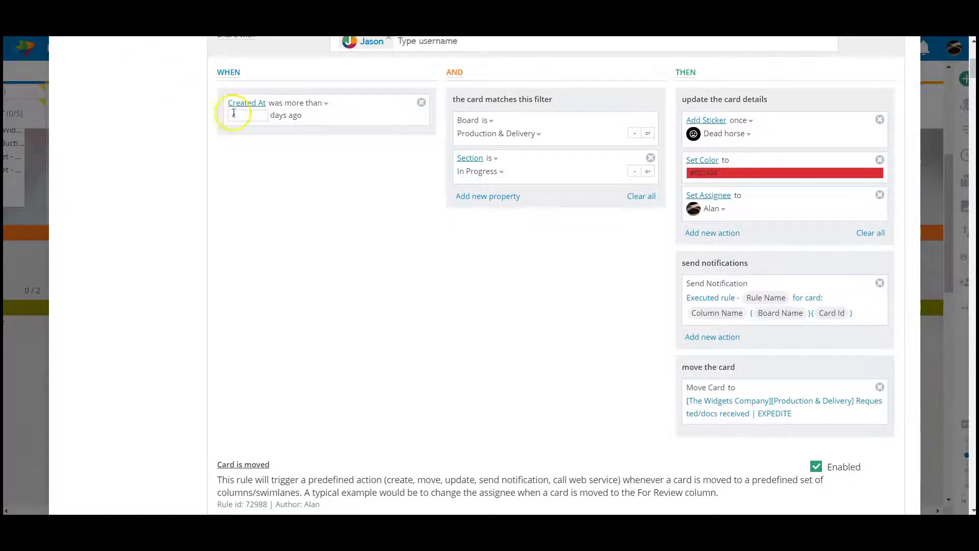
pyautogui.scroll(3, 524, 197)
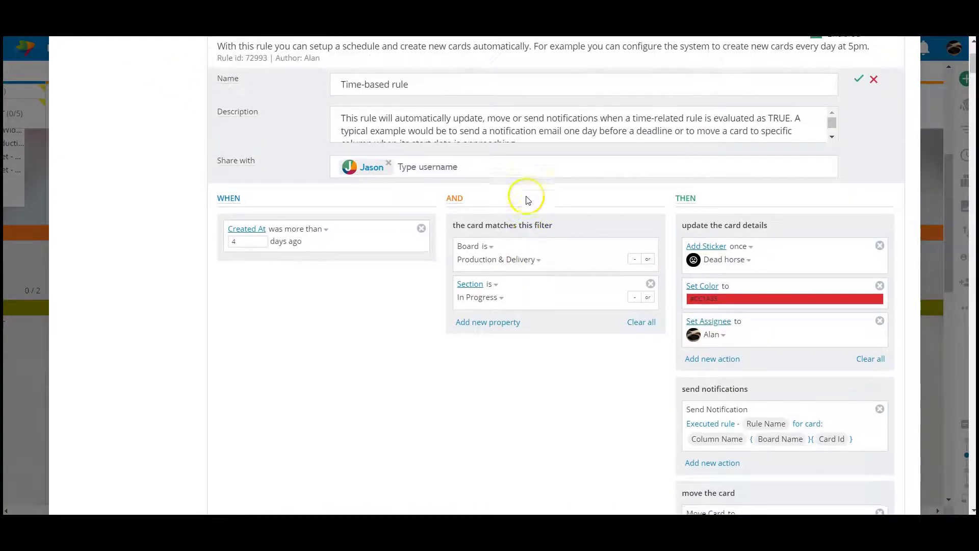
pyautogui.click(858, 82)
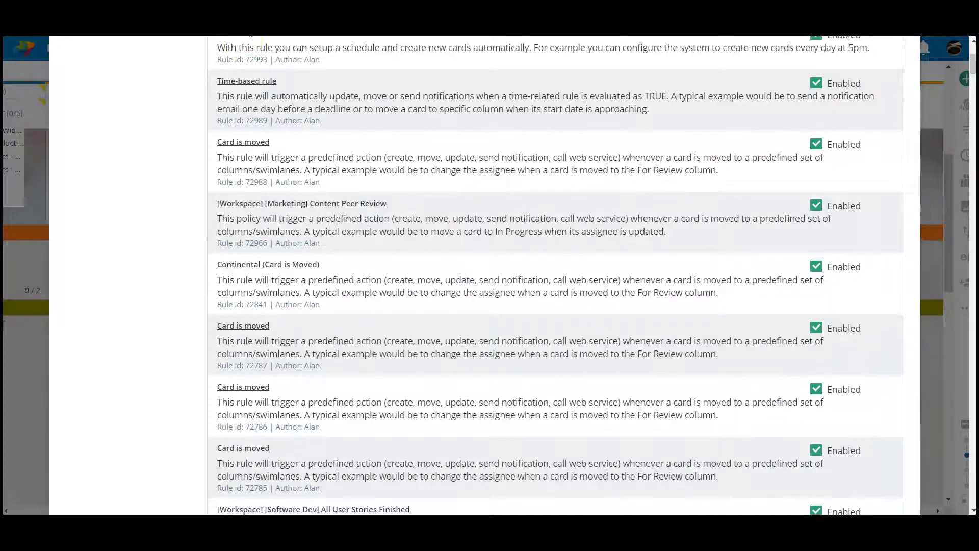
# Step: Set the Recurring create cards rule's advanced schedule to the first Monday of every 2 months
pyautogui.scroll(2, 556, 275)
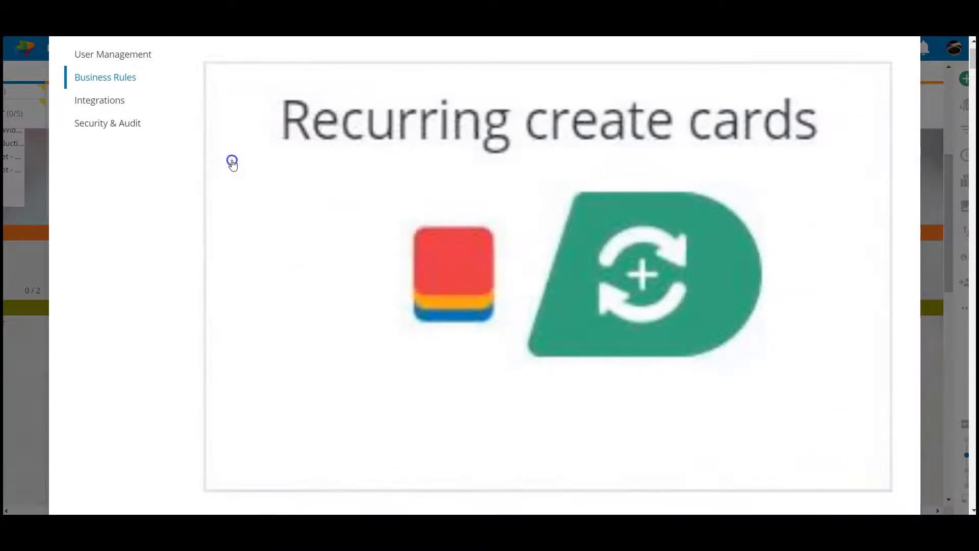
pyautogui.click(233, 161)
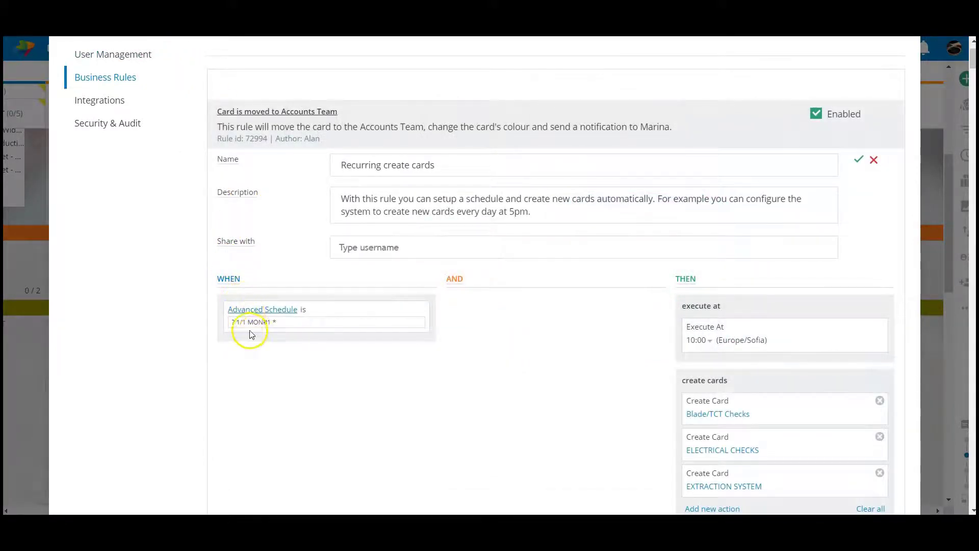
pyautogui.click(258, 310)
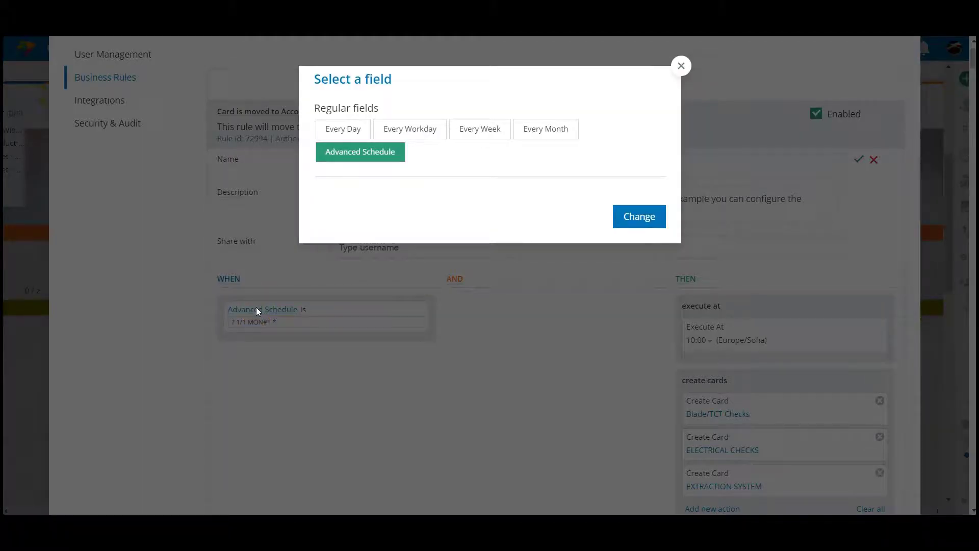
pyautogui.click(395, 153)
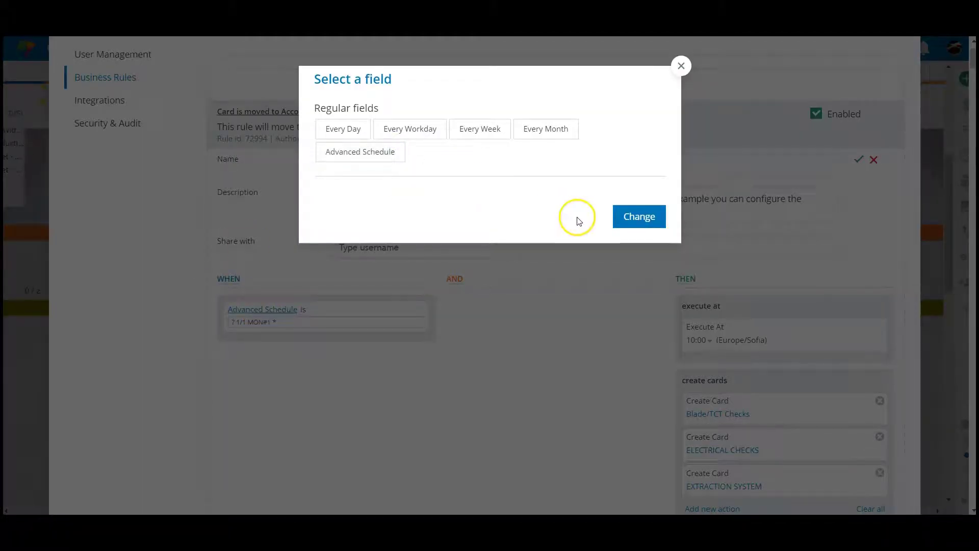
pyautogui.click(638, 215)
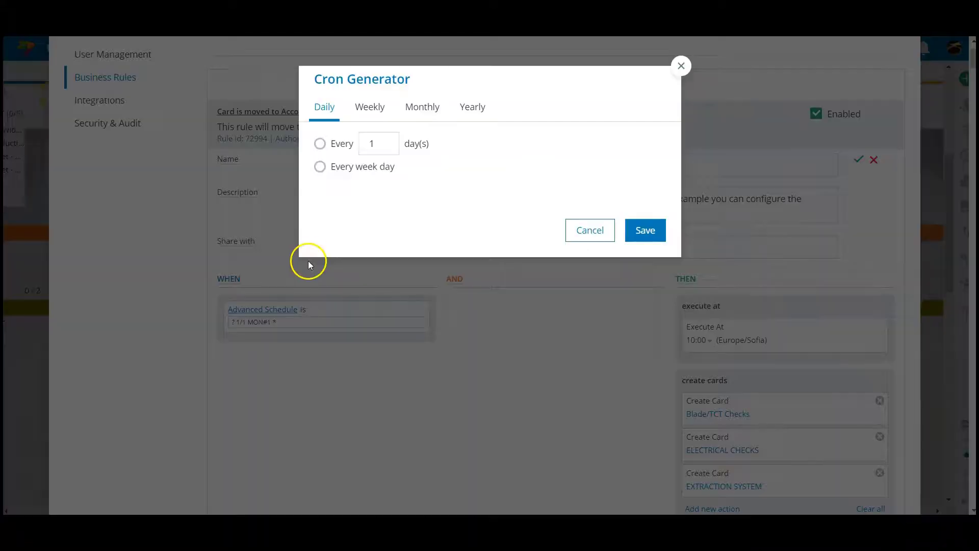
pyautogui.click(422, 107)
pyautogui.click(320, 171)
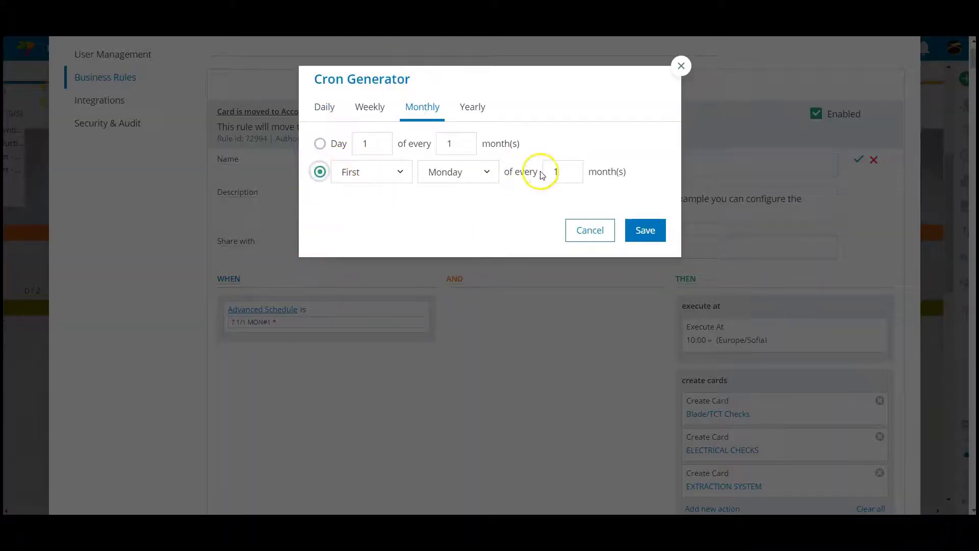
pyautogui.click(561, 171)
pyautogui.press('BackSpace')
pyautogui.write('2')
pyautogui.click(643, 229)
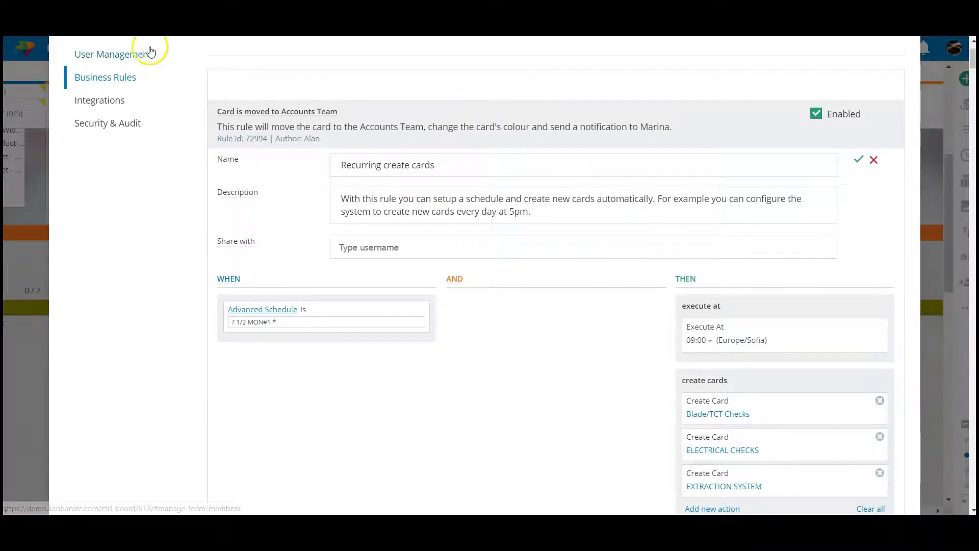
# Step: Open the Blade/TCT Checks card template in the rule and examine its fields and subtasks
pyautogui.click(716, 415)
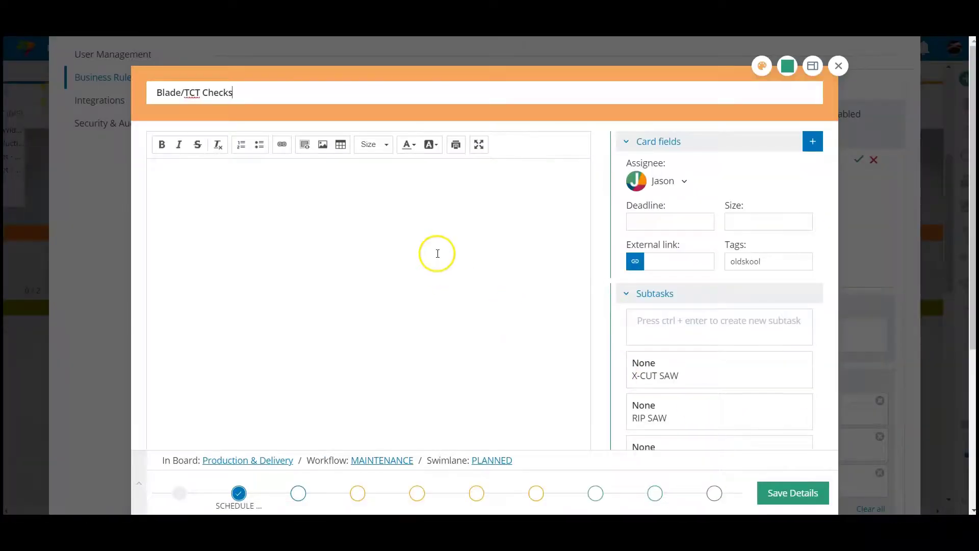
pyautogui.scroll(-3, 438, 254)
pyautogui.scroll(-3, 649, 312)
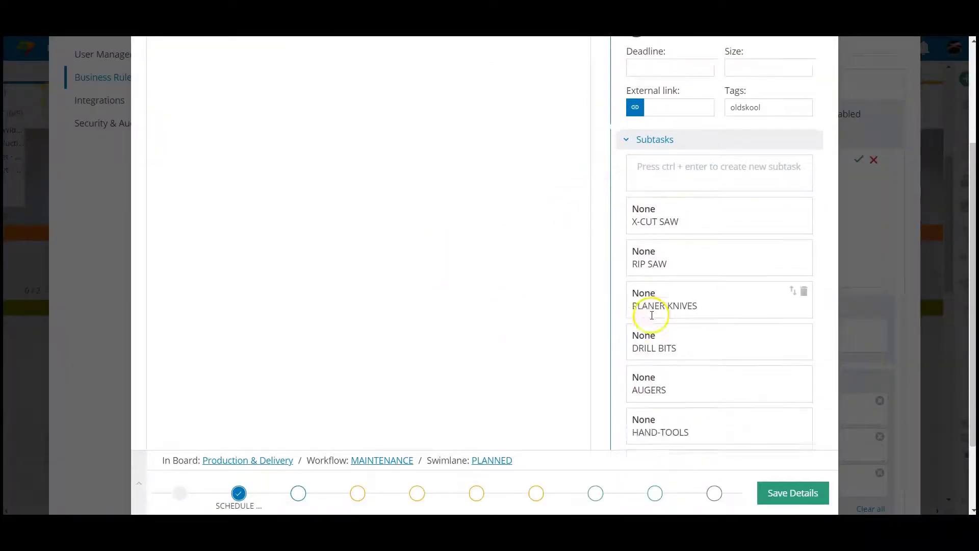
# Step: Save the Blade/TCT Checks card details and the Recurring create cards rule, and close the Administration panel
pyautogui.scroll(5, 650, 318)
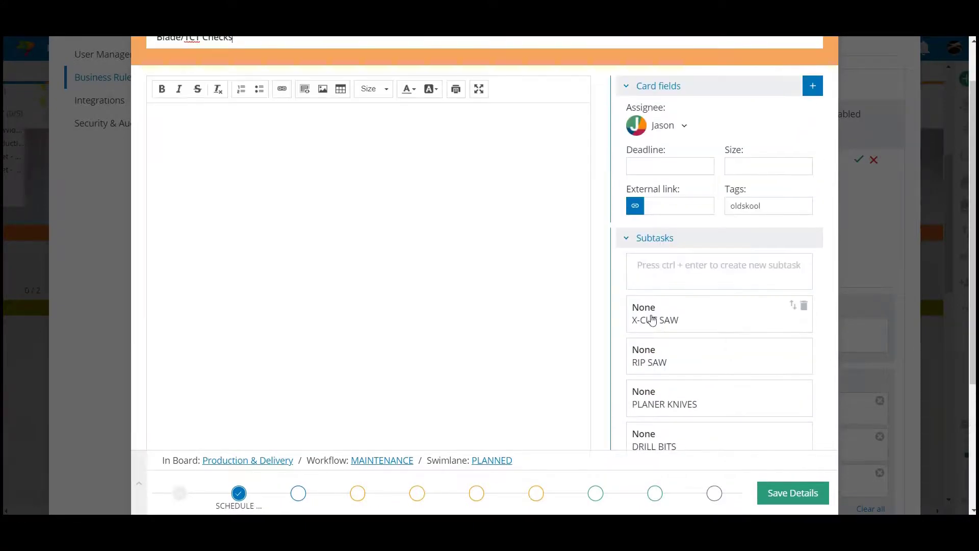
pyautogui.click(766, 484)
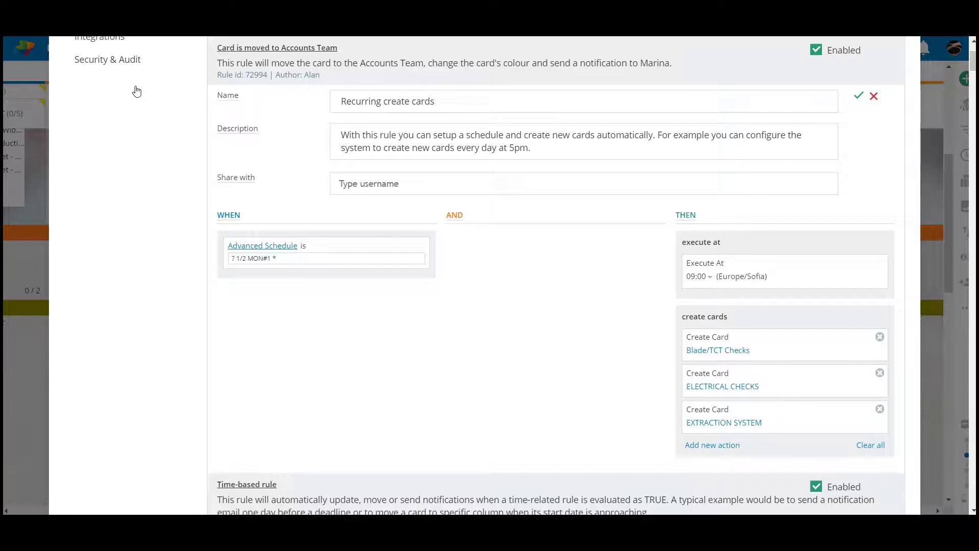
pyautogui.click(858, 97)
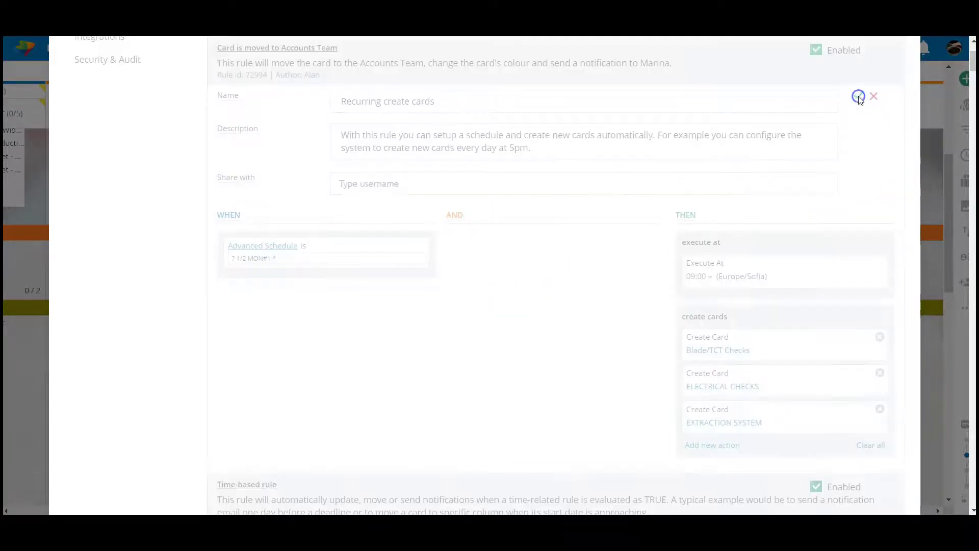
pyautogui.scroll(3, 703, 209)
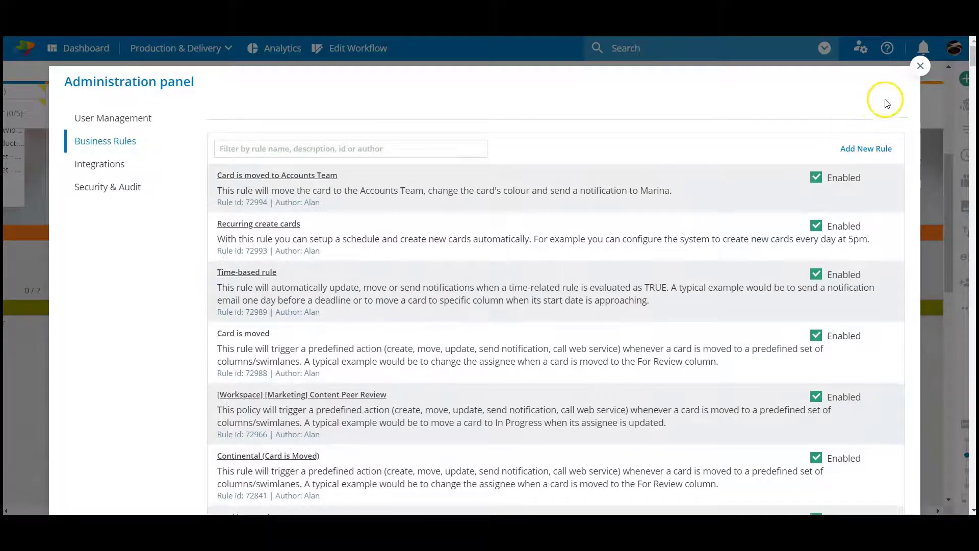
pyautogui.click(920, 66)
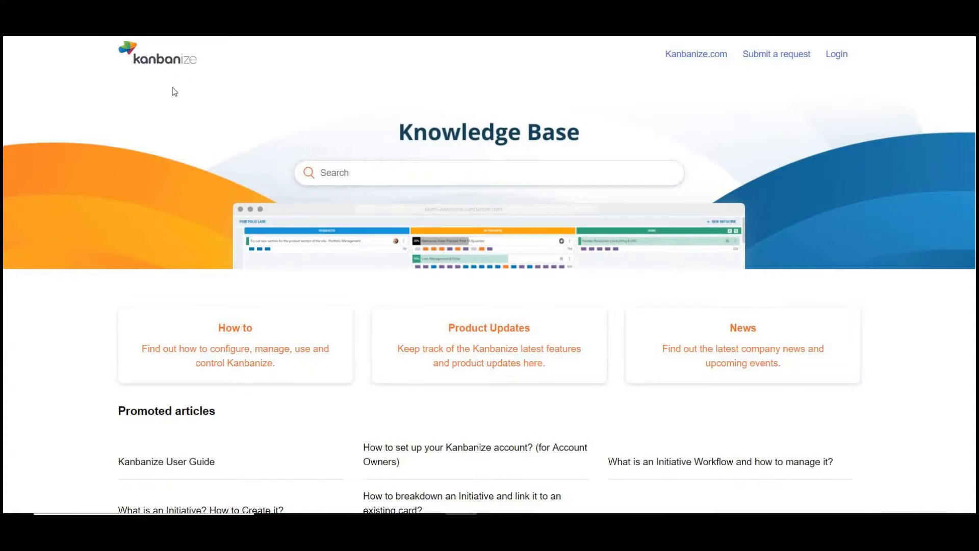
# Step: Send a support request with subject "Help! Business Rules!" and message "How do I automate the production of Child Cards when I set up my initiatives?"
pyautogui.click(478, 130)
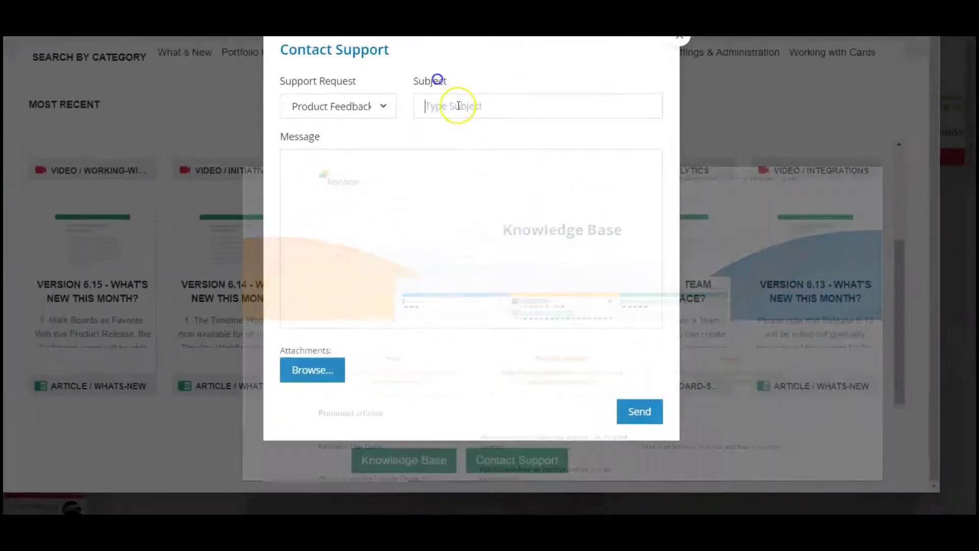
pyautogui.write('Help!  Business')
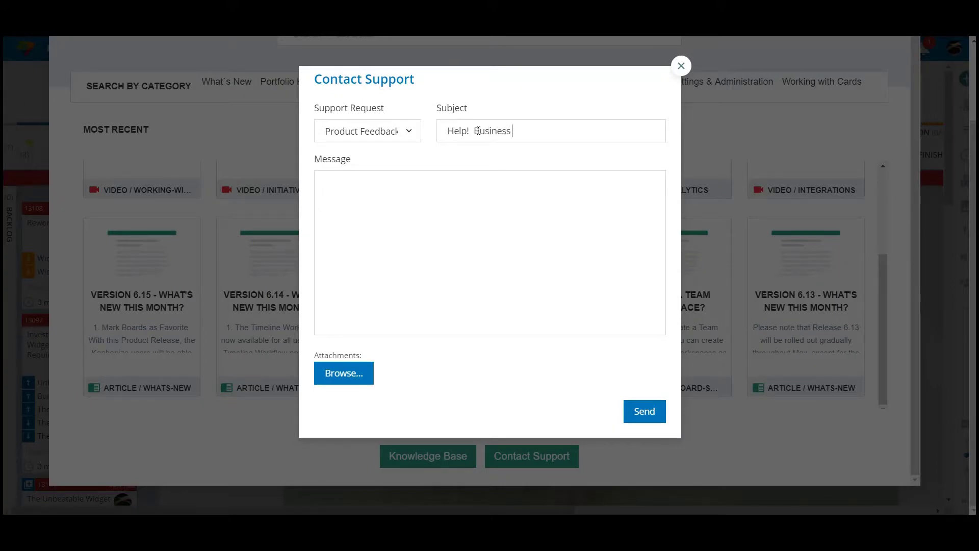
pyautogui.write('Rules!')
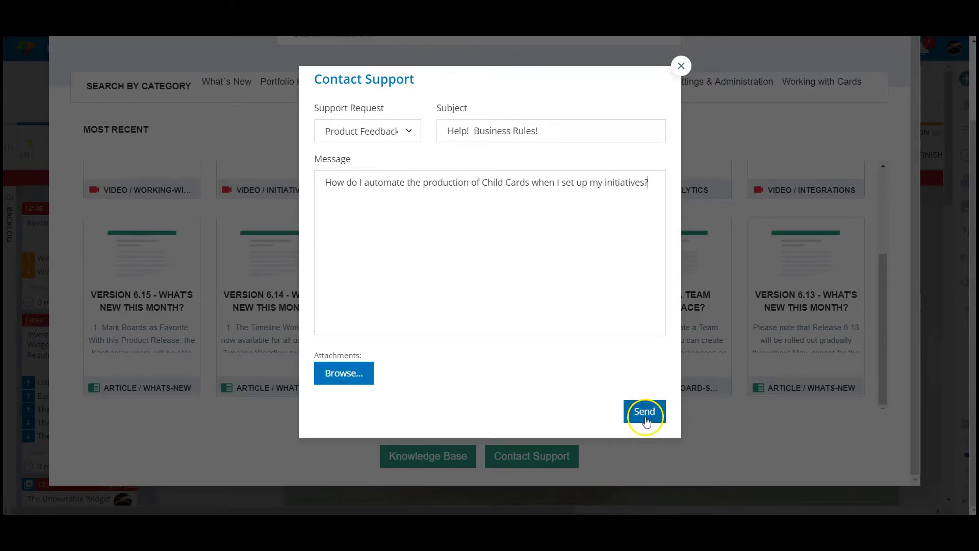
pyautogui.click(644, 413)
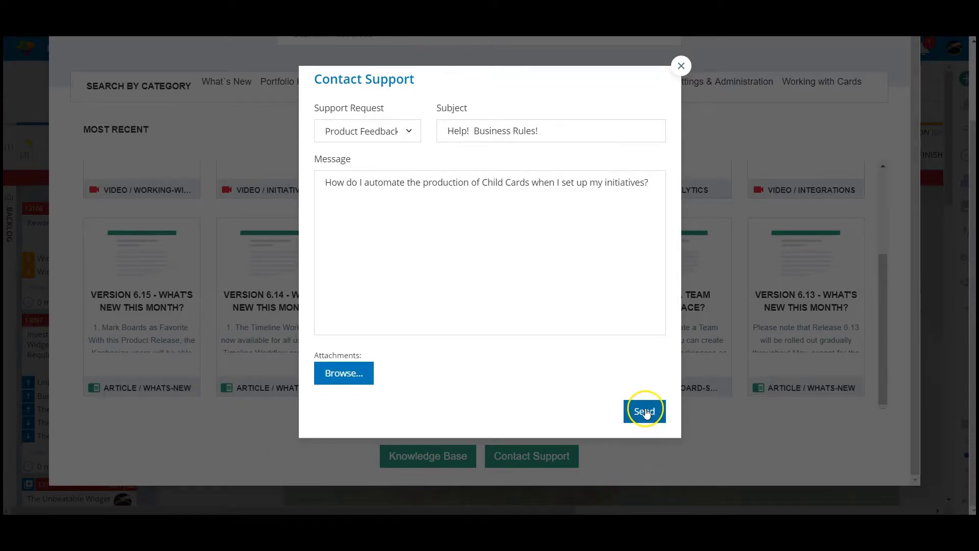